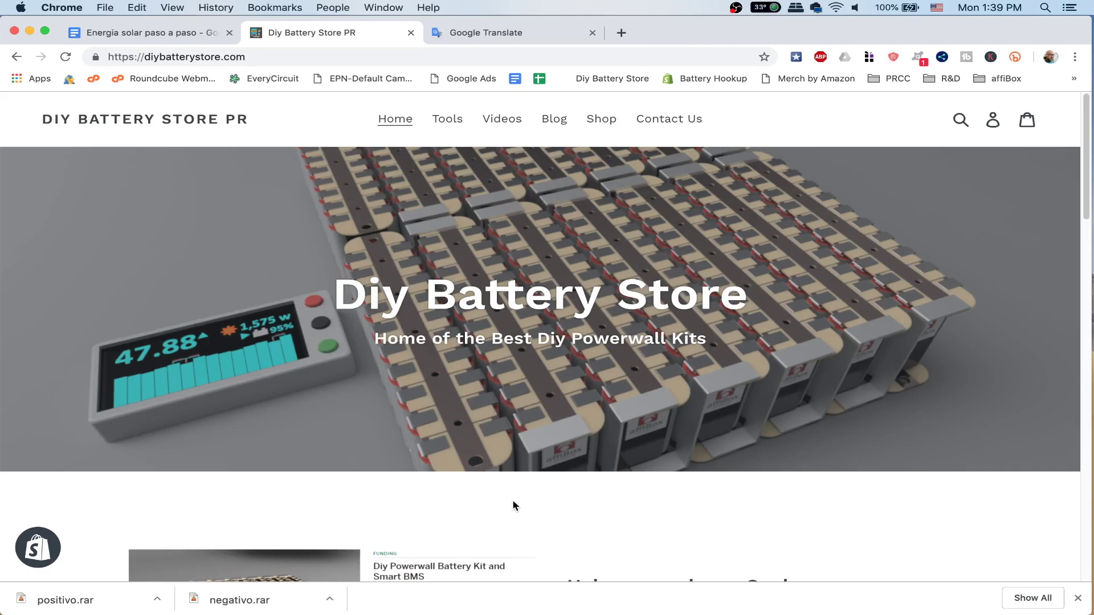
# Step: Go to the Powerwalls Tools page and bring the Watts and Solar Energy System Calculator links into view
pyautogui.click(447, 121)
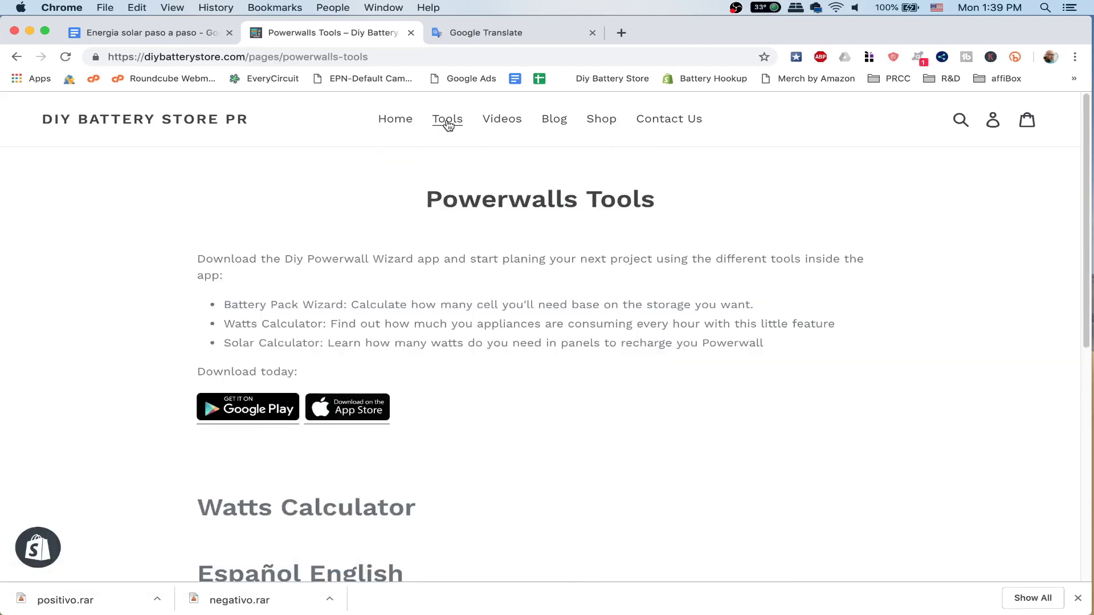
pyautogui.scroll(-5, 558, 384)
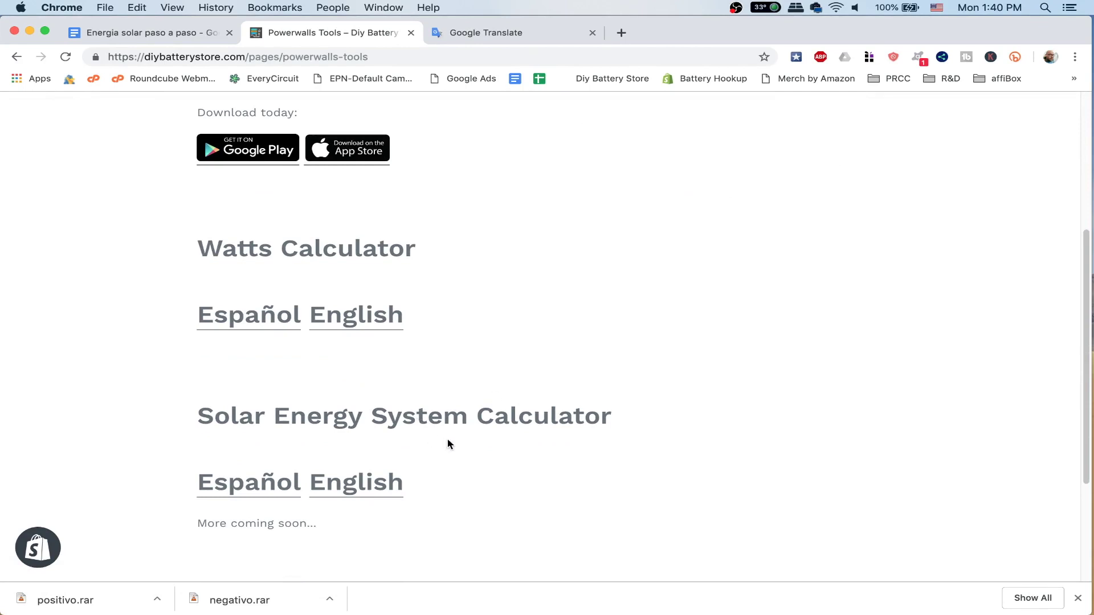
# Step: In the English Watts Calculator, add a Fridge at 115 V, 3.5 A, 24 hours of use
pyautogui.click(372, 325)
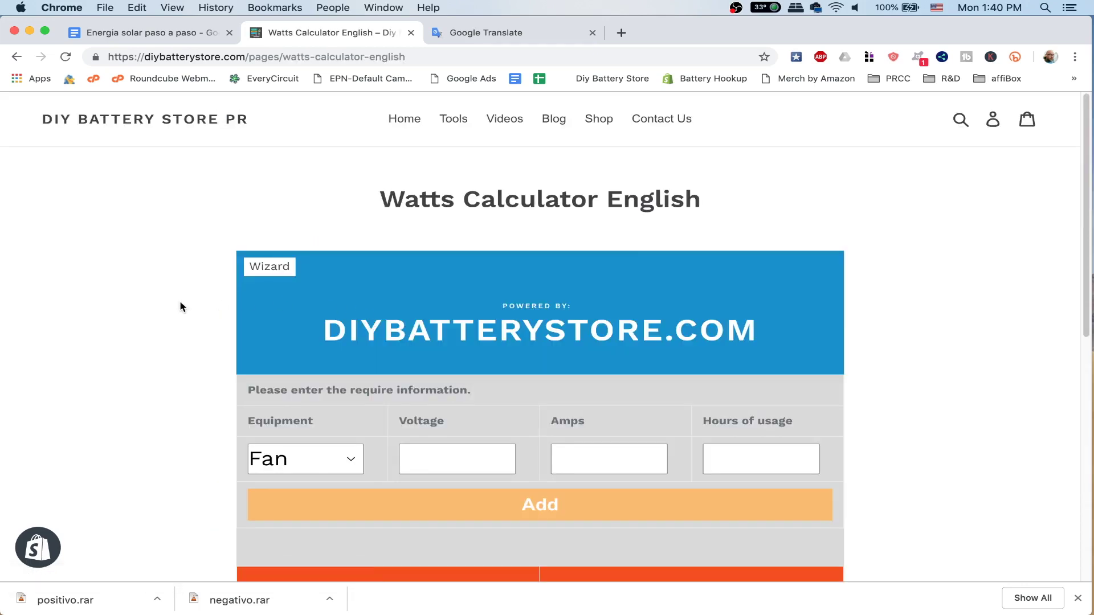
pyautogui.scroll(-3, 179, 307)
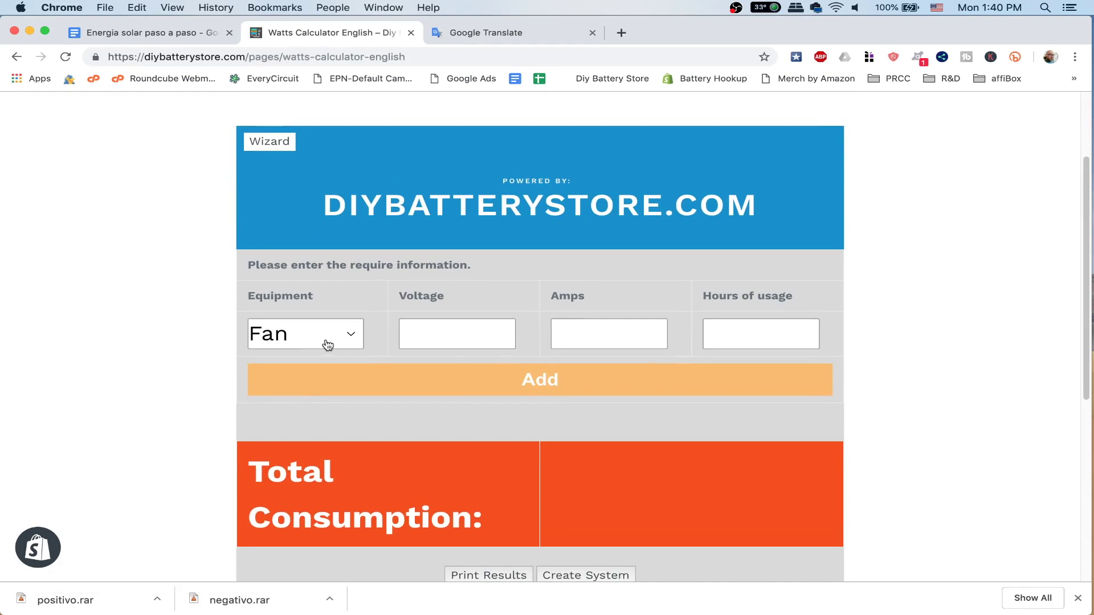
pyautogui.click(335, 343)
pyautogui.click(319, 527)
pyautogui.click(463, 335)
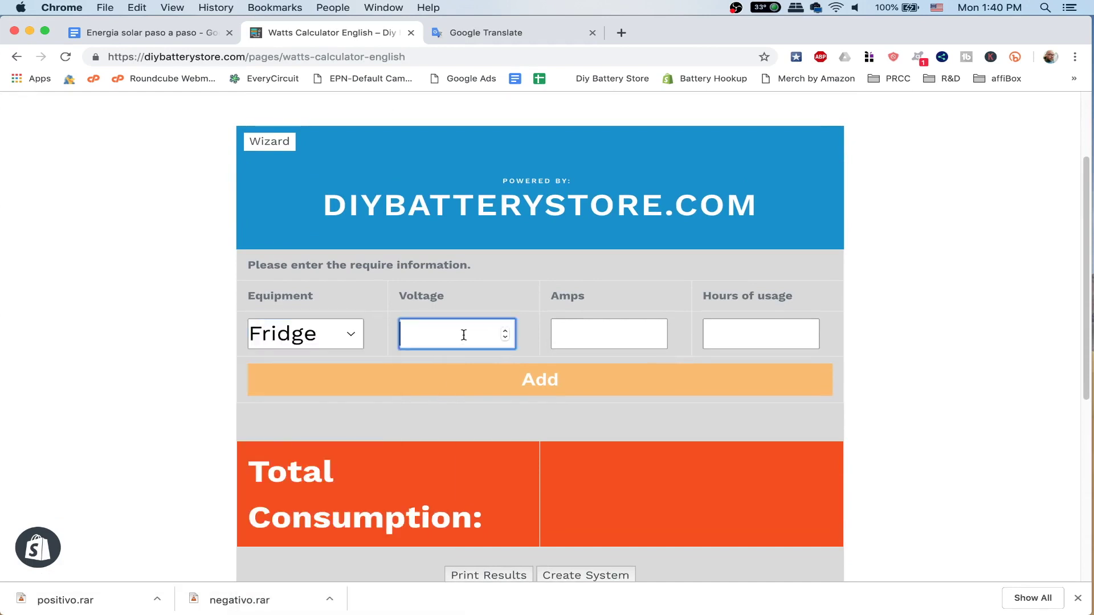
pyautogui.click(615, 334)
pyautogui.write('3.5')
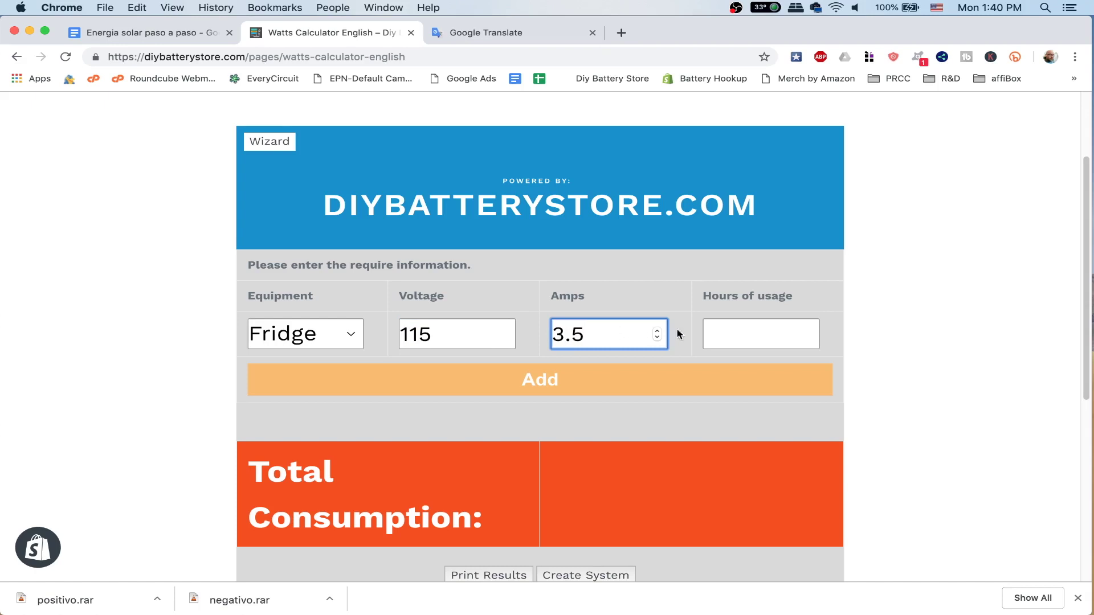
pyautogui.click(749, 347)
pyautogui.write('24')
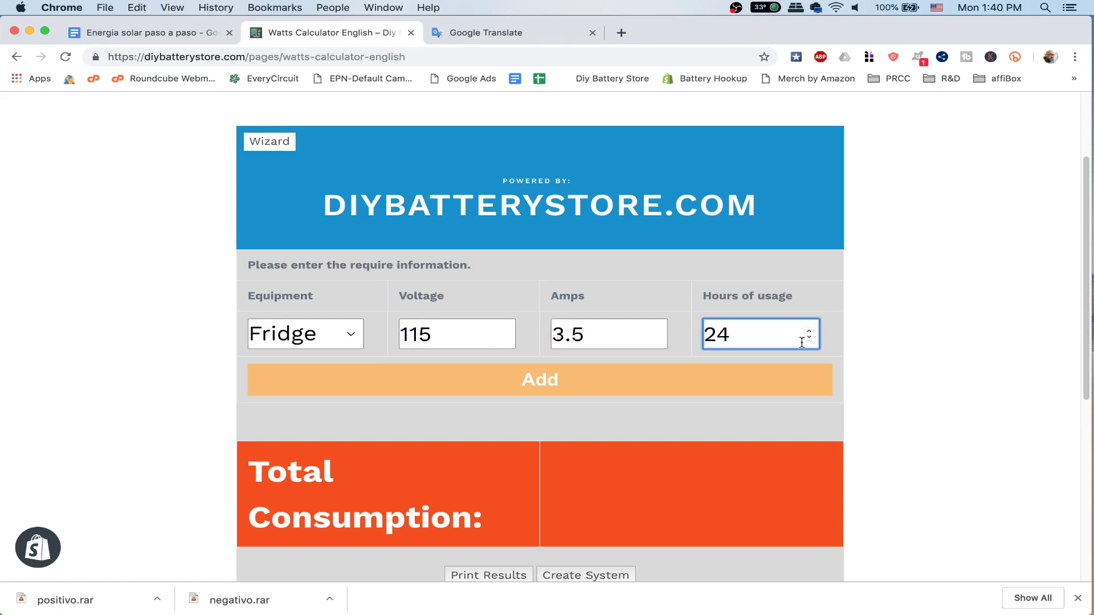
pyautogui.click(760, 374)
# Step: Add a TV at 110 V, .75 A, 5 hours, bringing the total to 3310.50wh
pyautogui.scroll(-5, 847, 334)
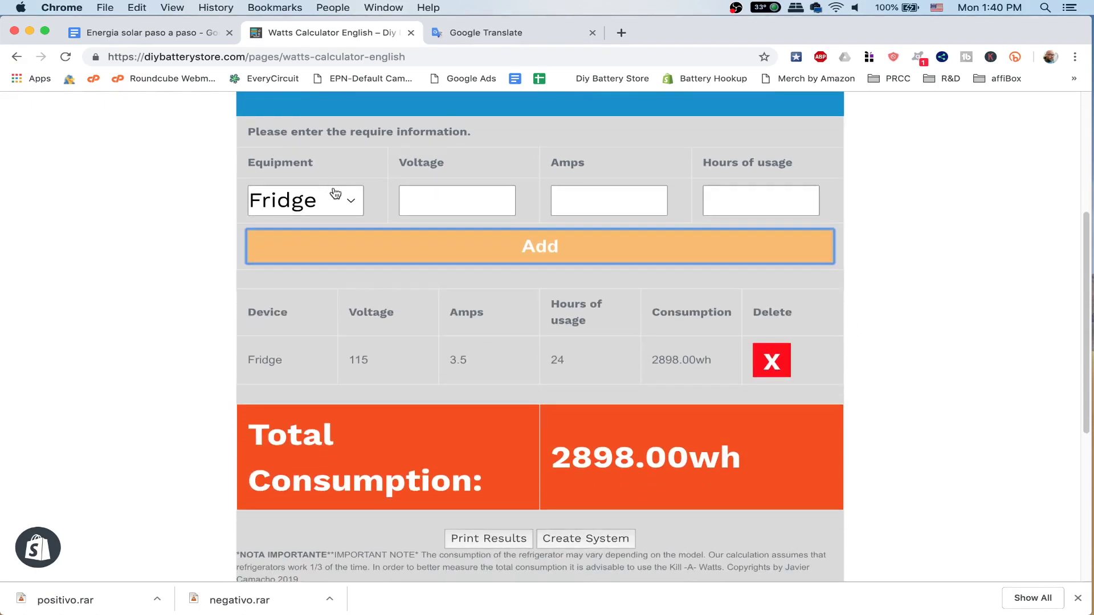
pyautogui.click(336, 197)
pyautogui.click(303, 286)
pyautogui.click(442, 192)
pyautogui.click(564, 201)
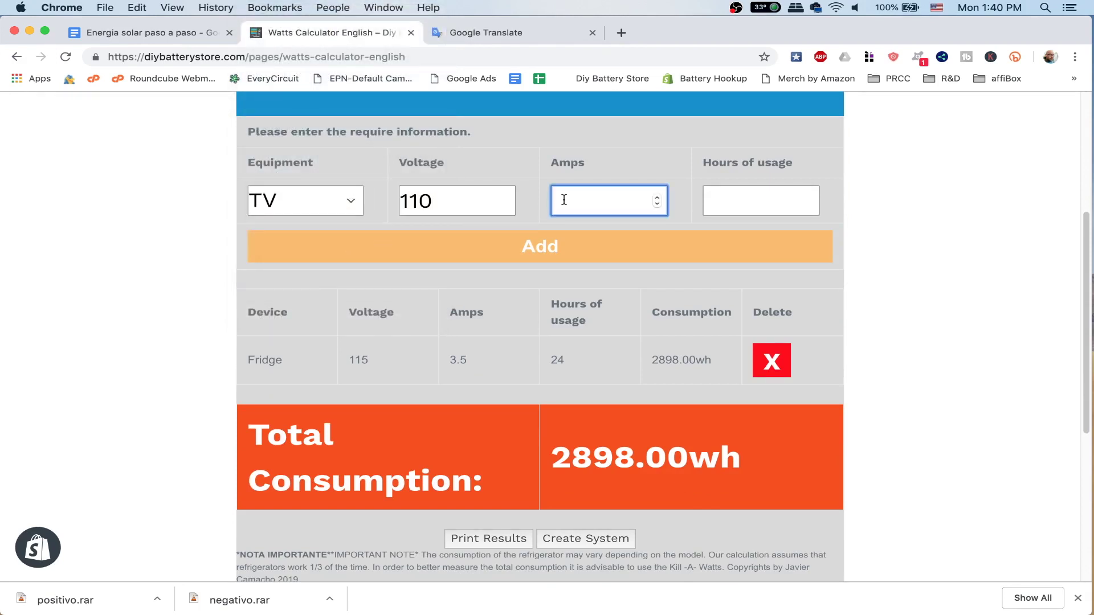
pyautogui.write('.75')
pyautogui.click(760, 195)
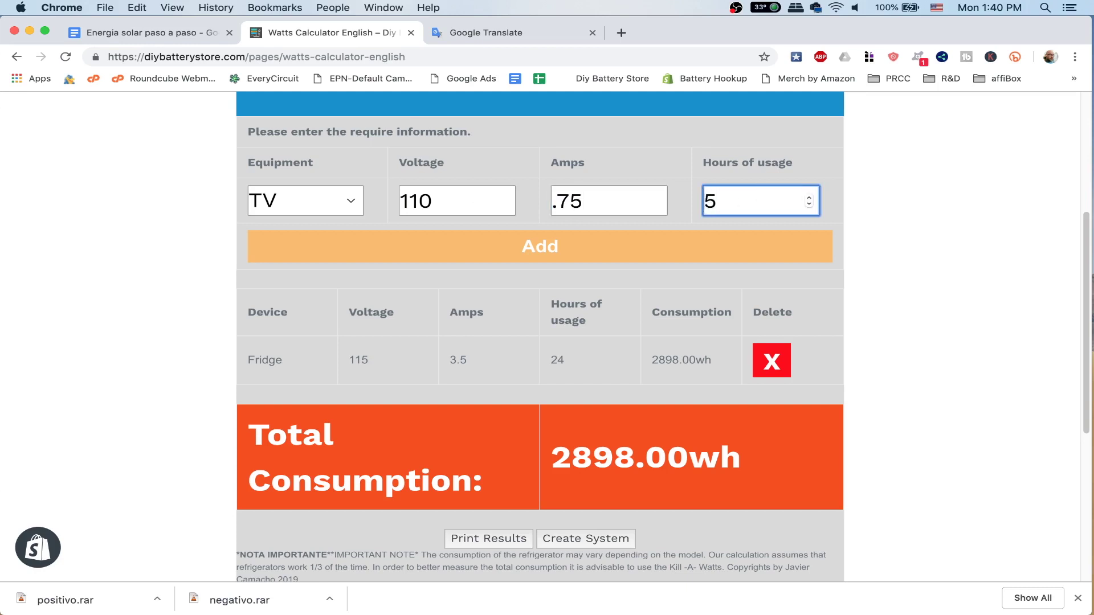
pyautogui.click(598, 250)
pyautogui.scroll(-3, 597, 421)
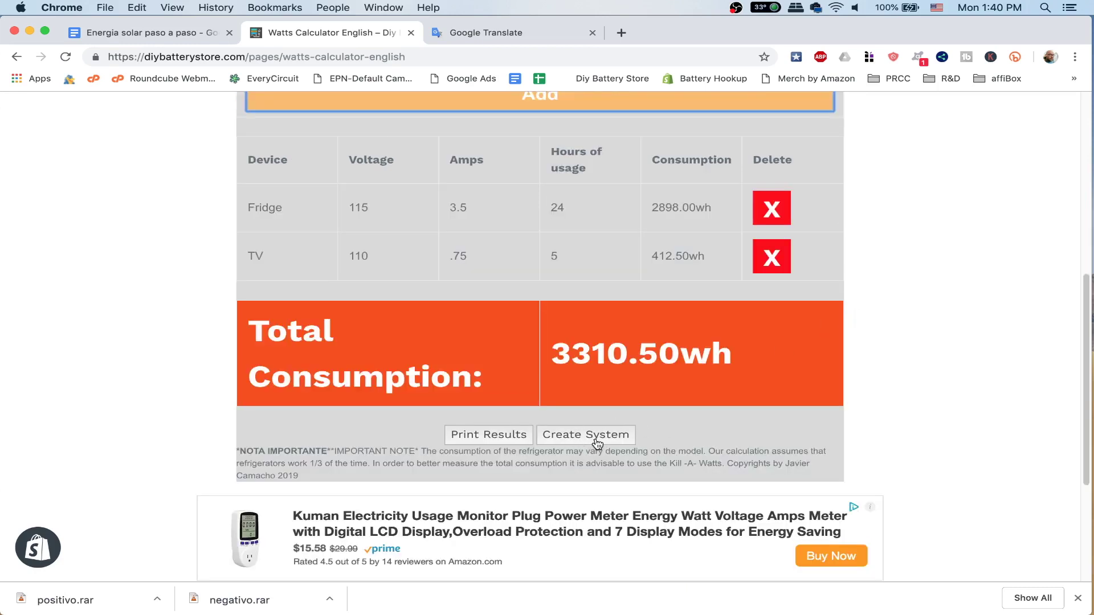
# Step: Run the Solar Energy System Calculator on 3310.5 Wh to see kits like 3s160p = 3456Wh and solar panels
pyautogui.click(597, 441)
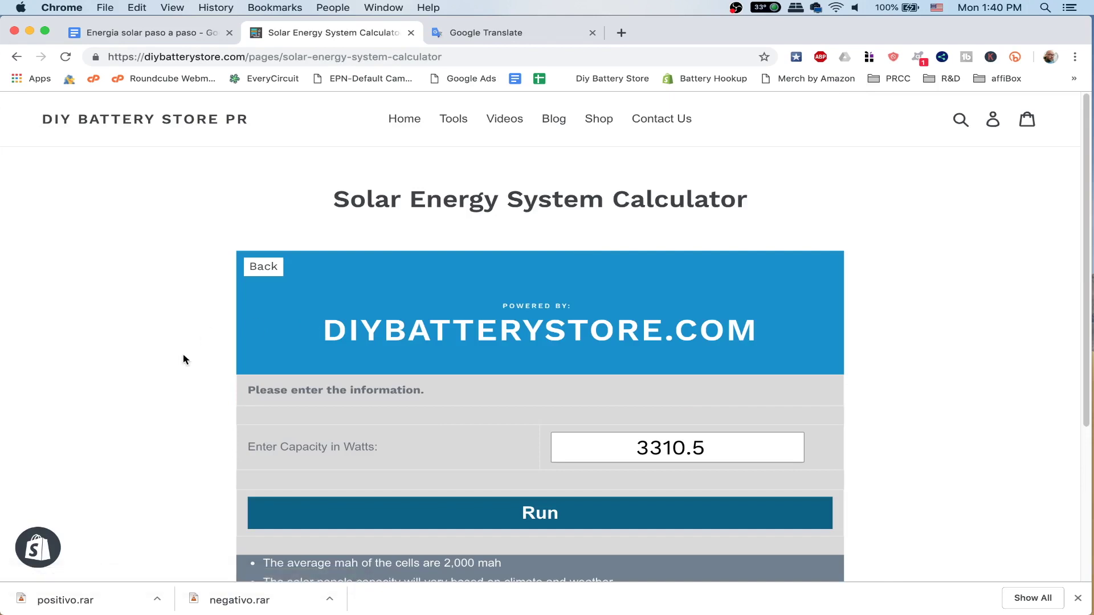
pyautogui.scroll(-3, 184, 359)
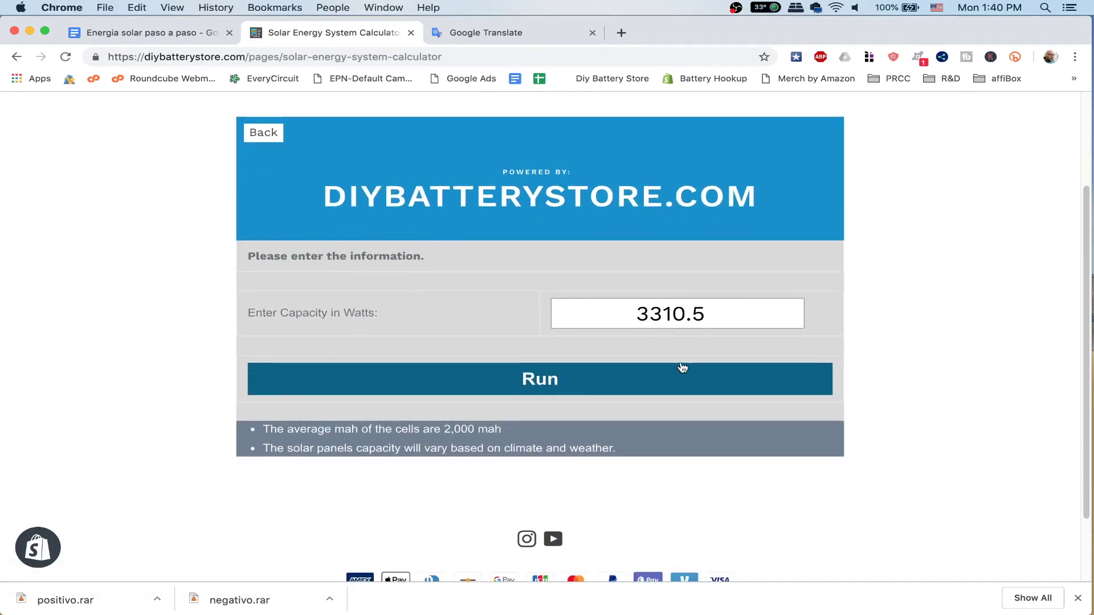
pyautogui.click(546, 381)
pyautogui.scroll(-5, 136, 377)
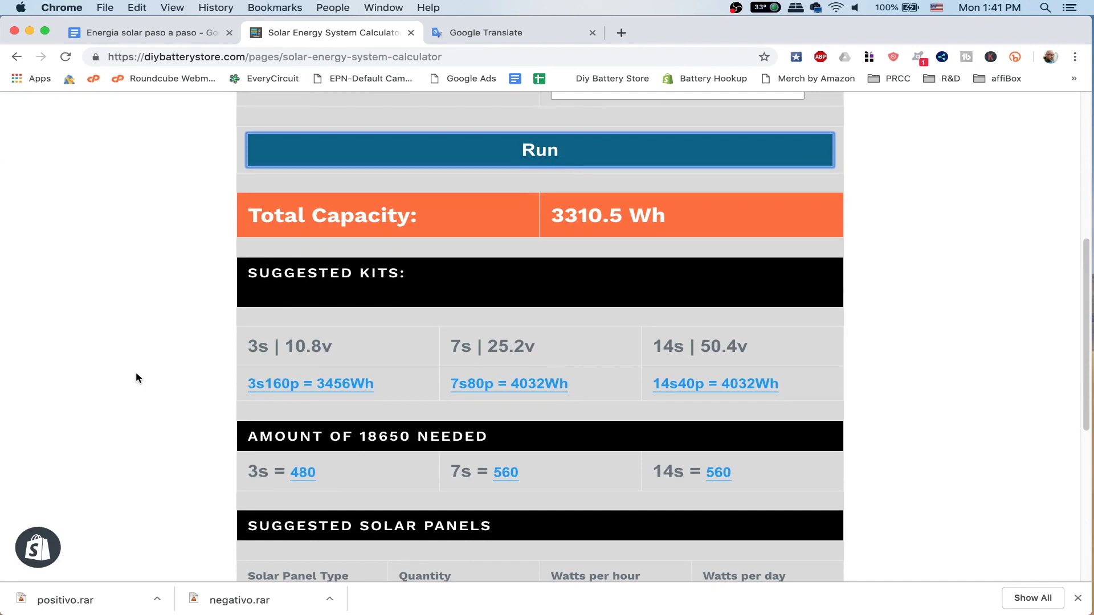
pyautogui.scroll(-2, 137, 376)
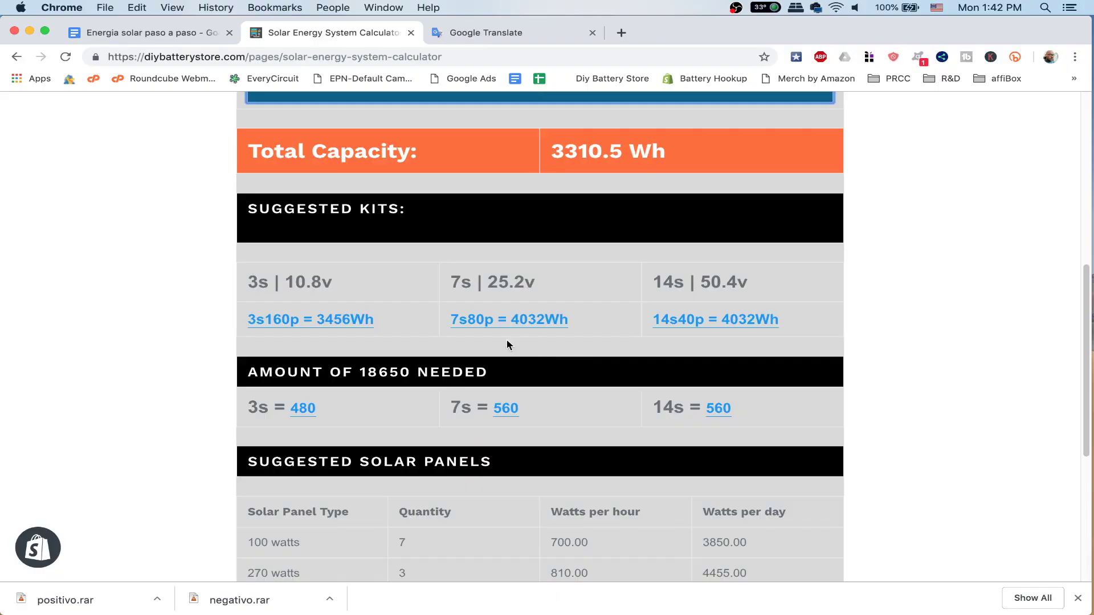
pyautogui.click(498, 328)
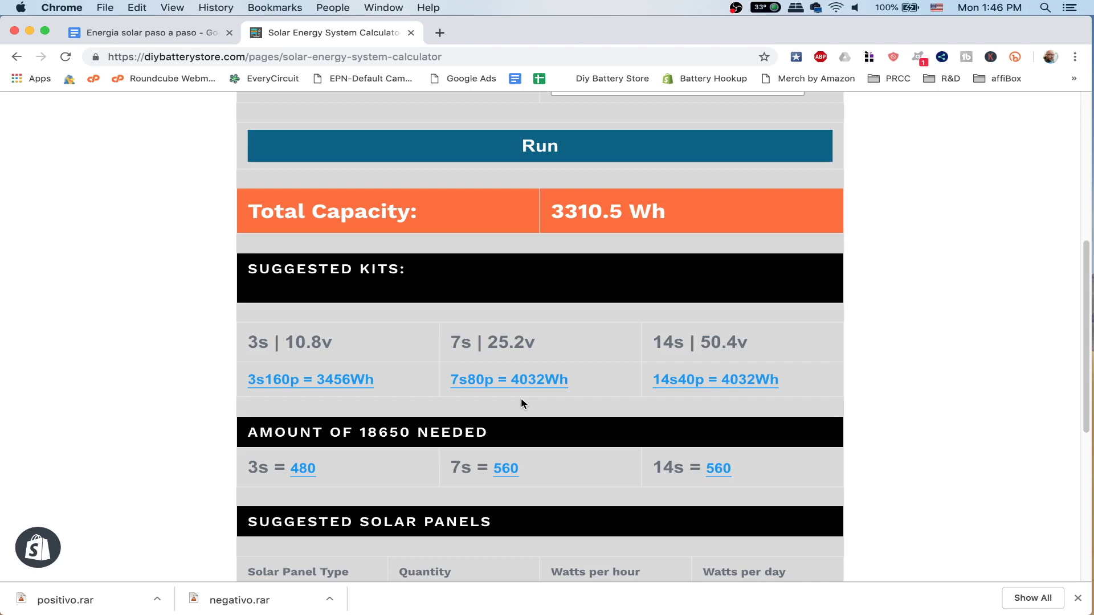
pyautogui.scroll(-3, 521, 403)
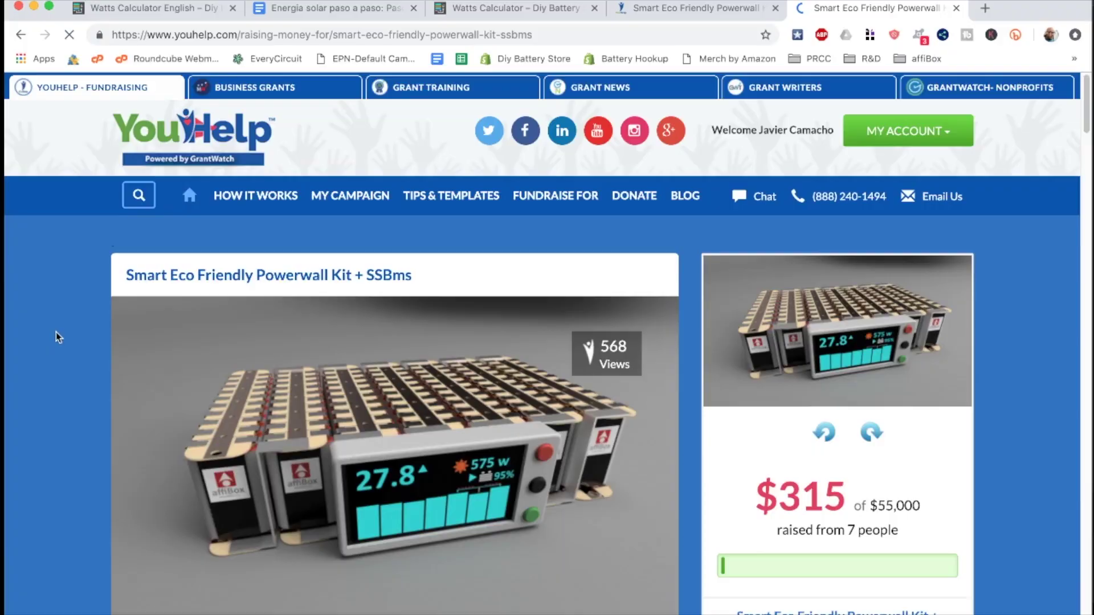
# Step: Open the powerwall campaign's DONATE NOW form, prefilled with a $25.00 donation and $2.50 tip
pyautogui.scroll(-2, 56, 337)
pyautogui.scroll(-5, 56, 337)
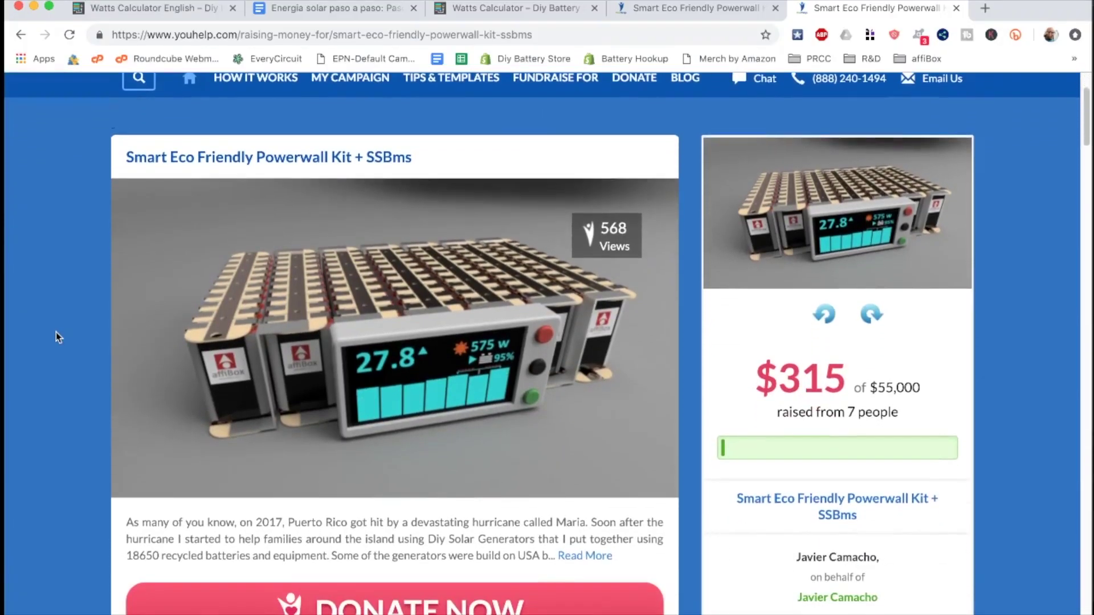
pyautogui.scroll(-5, 56, 333)
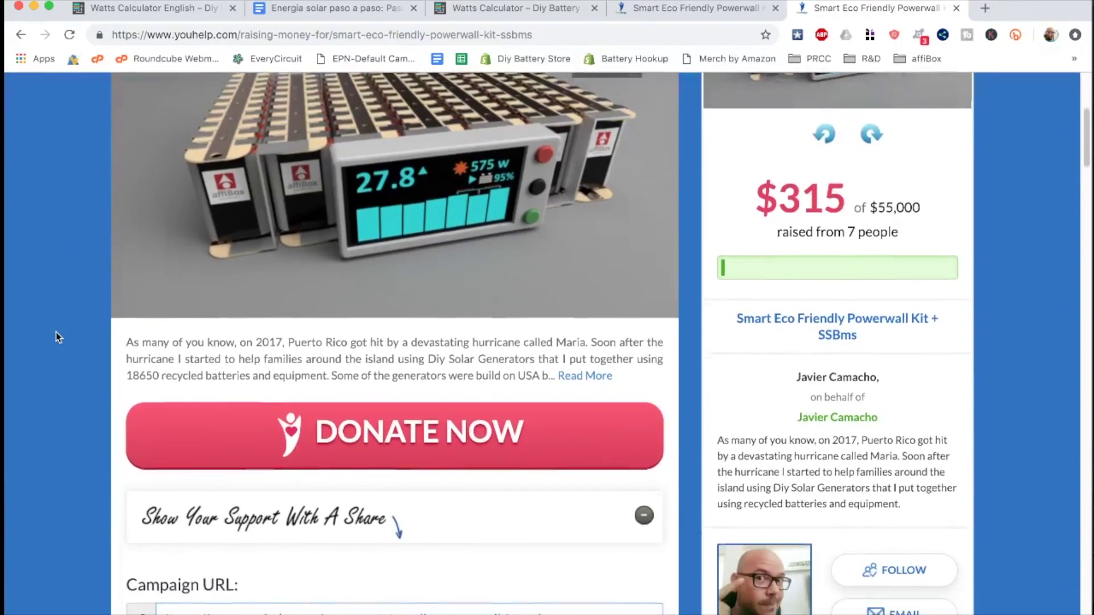
pyautogui.scroll(-4, 56, 333)
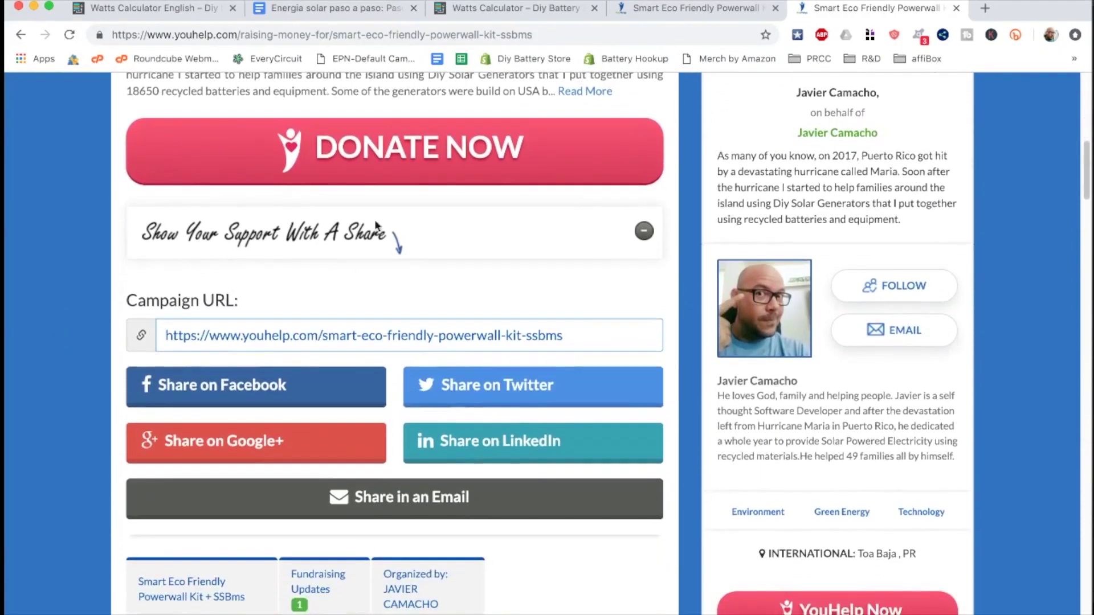
pyautogui.click(376, 153)
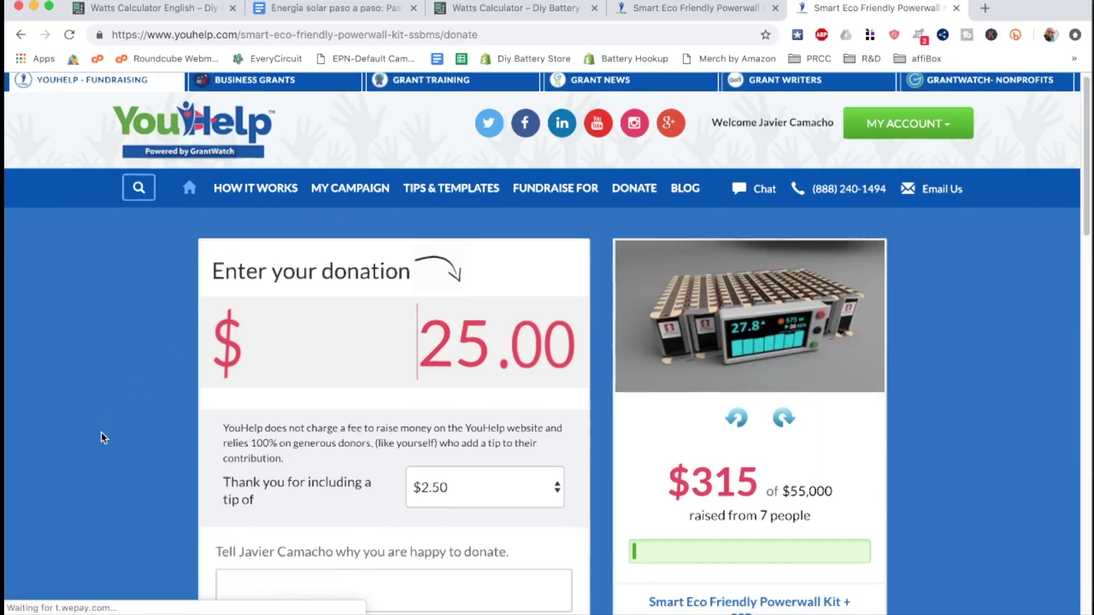